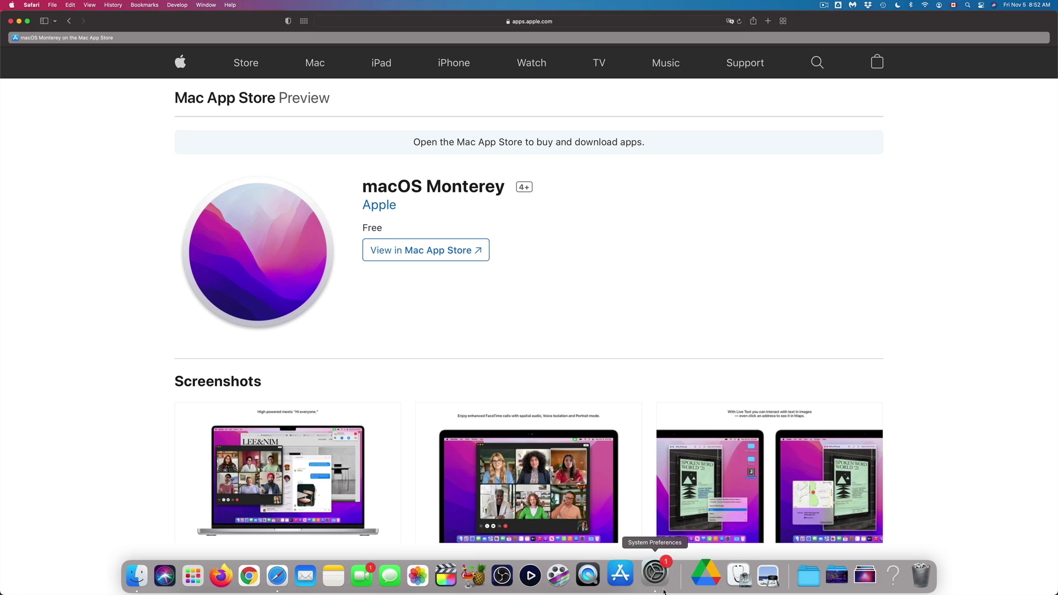
# - Bring up the Software Update pane in System Preferences and reposition its window
pyautogui.click(661, 579)
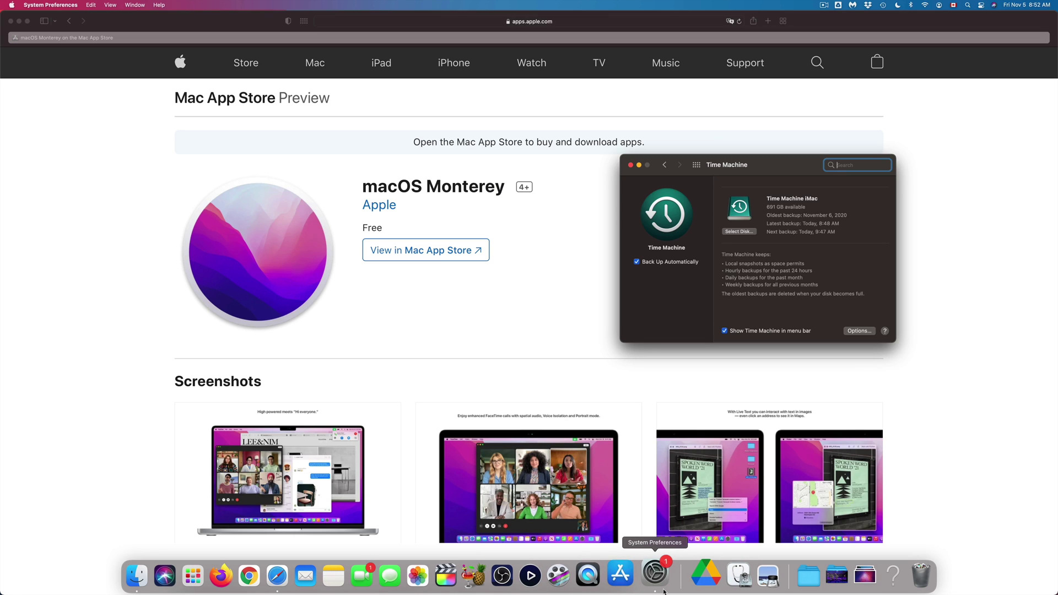
pyautogui.click(663, 165)
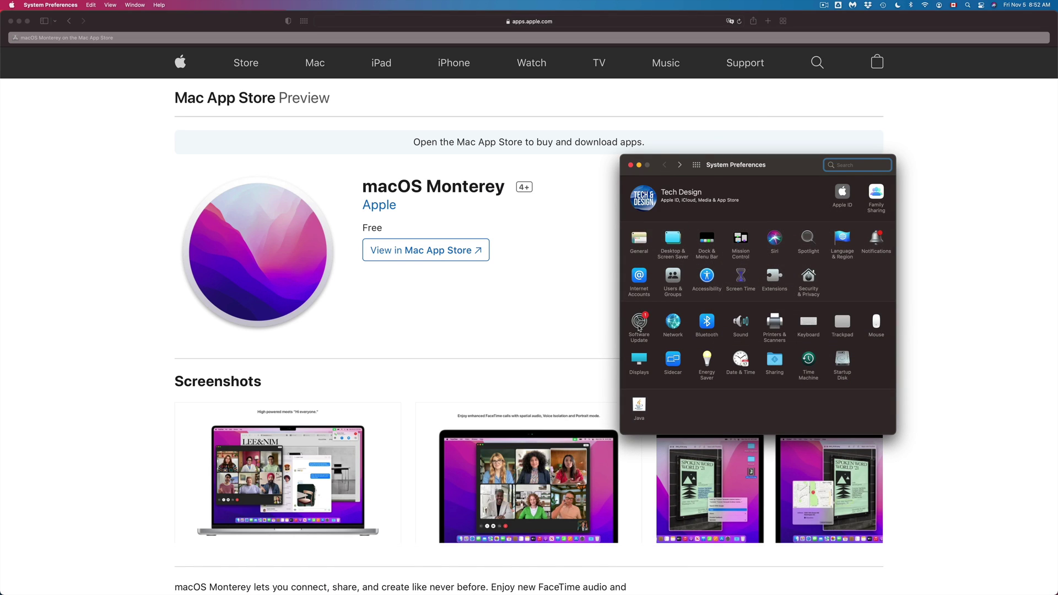
pyautogui.click(639, 328)
pyautogui.moveTo(759, 170)
pyautogui.mouseDown()
pyautogui.moveTo(706, 190)
pyautogui.moveTo(684, 232)
pyautogui.mouseUp()
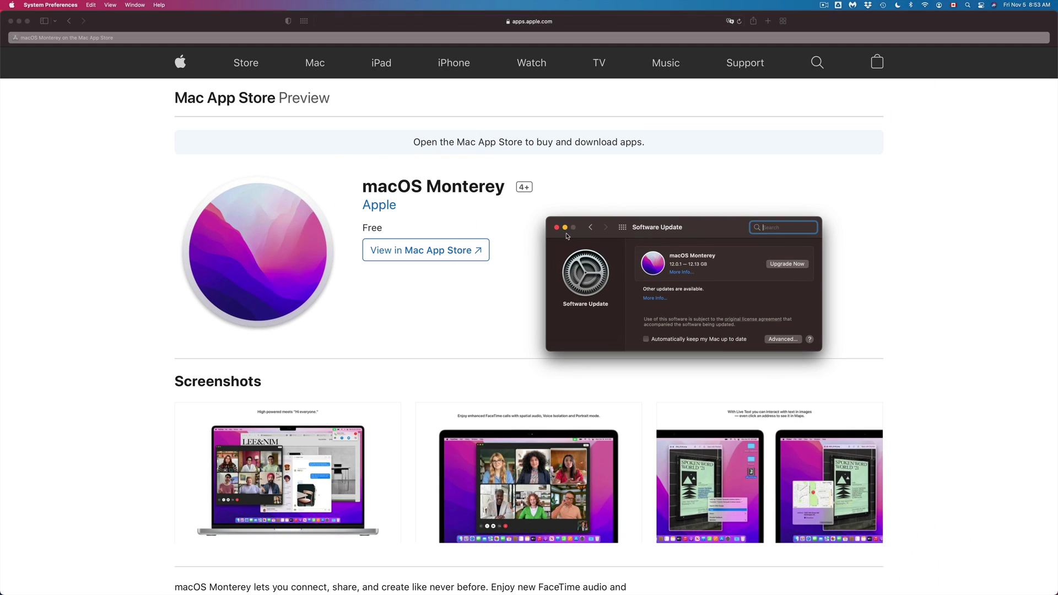
# - Close Software Update and launch the App Store from the Apple menu
pyautogui.click(556, 229)
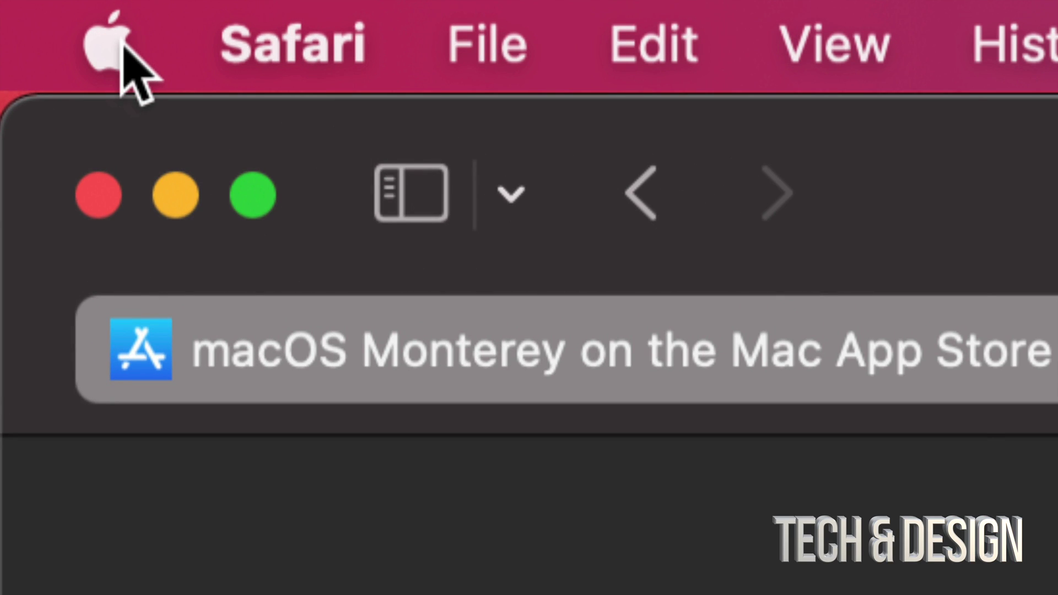
pyautogui.click(124, 50)
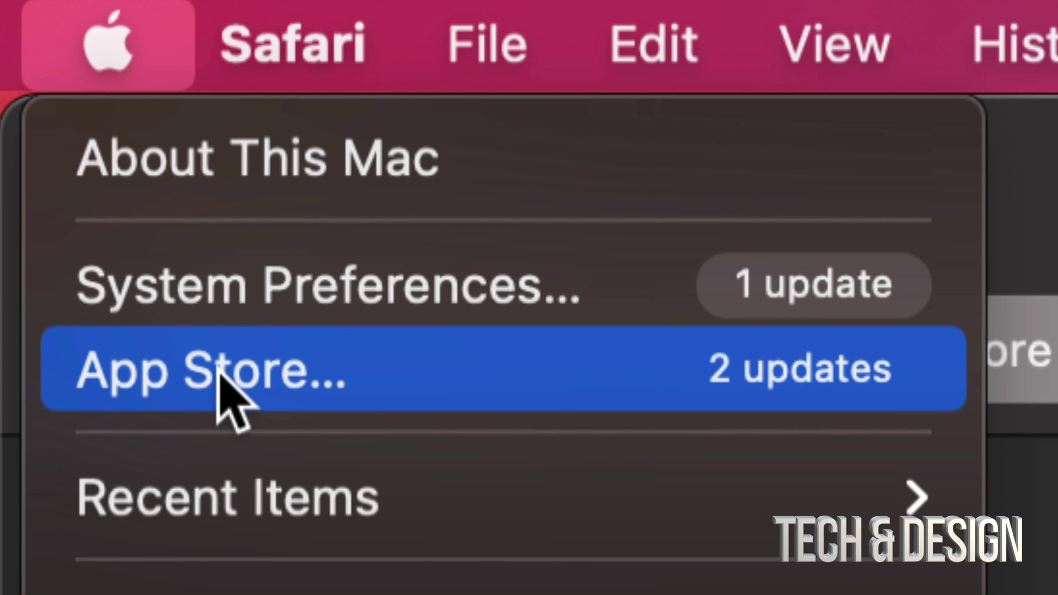
pyautogui.click(302, 410)
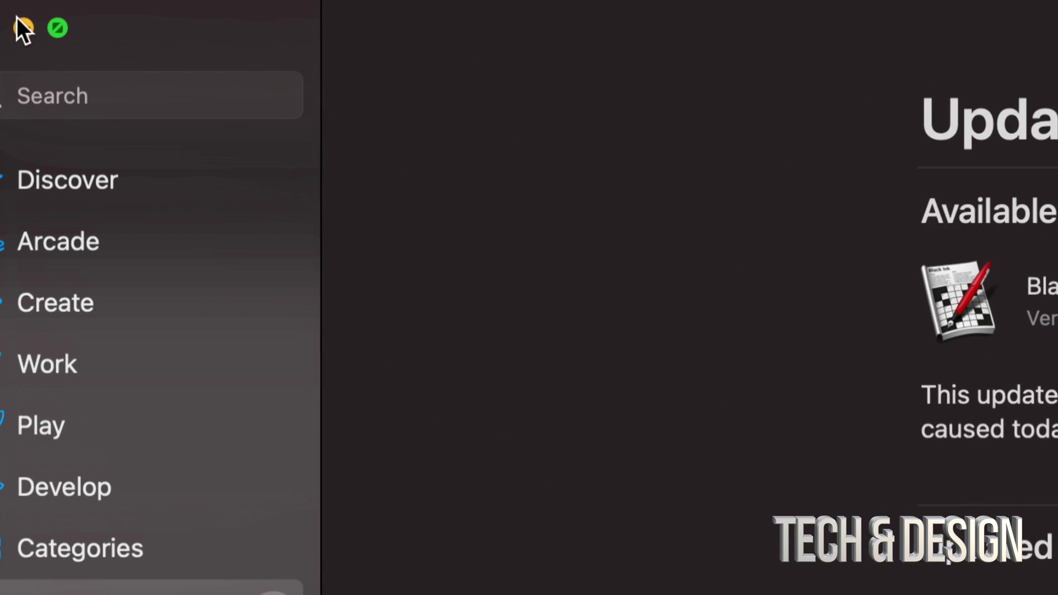
# - Run an App Store search for 'monterey'
pyautogui.click(89, 95)
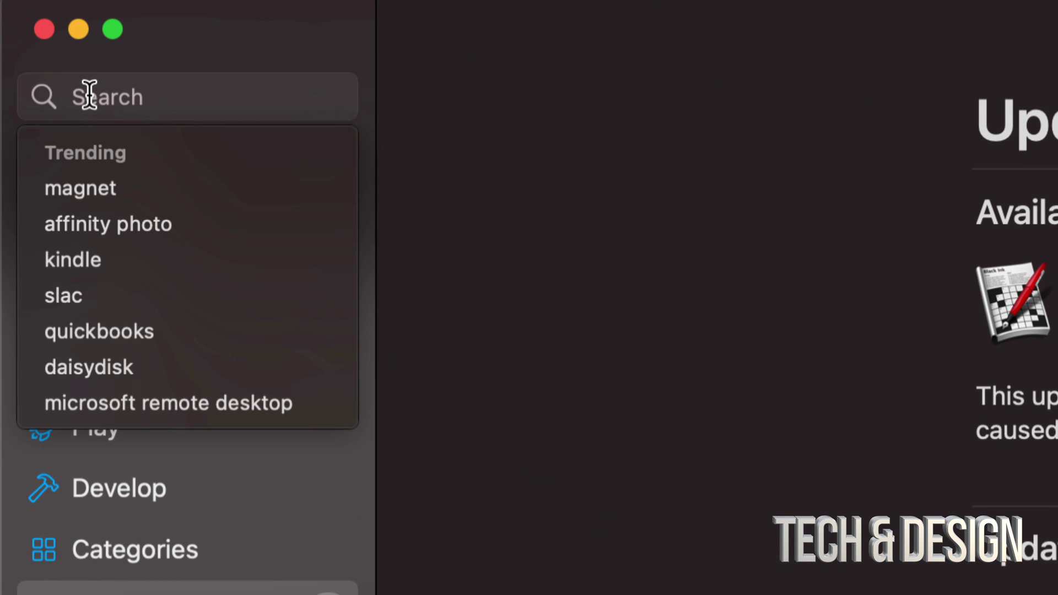
pyautogui.write('monter')
pyautogui.write('eey')
pyautogui.press('Return')
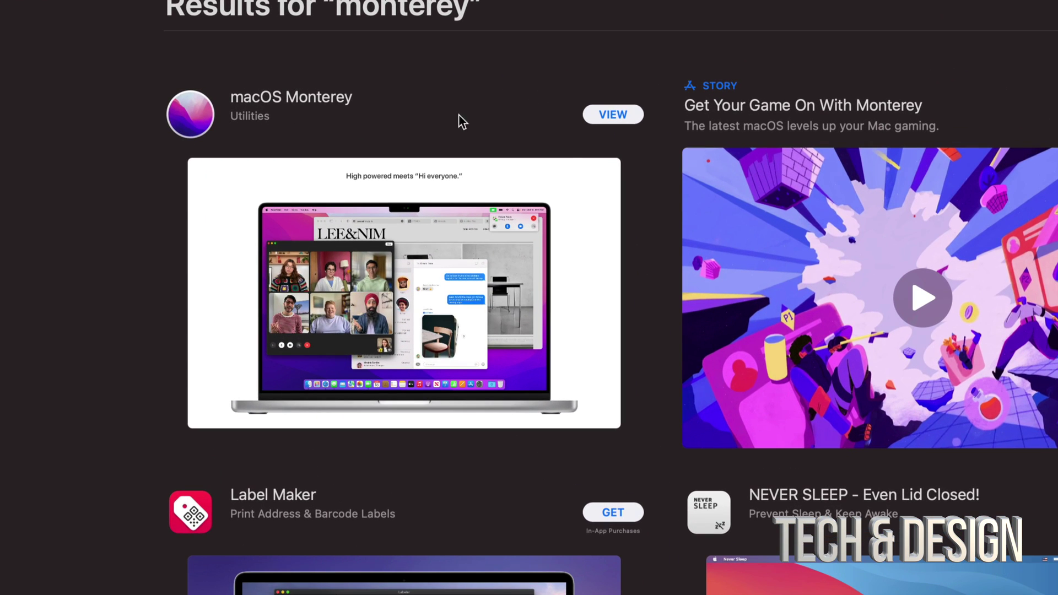
# - View the macOS Monterey result and request it with GET
pyautogui.click(616, 114)
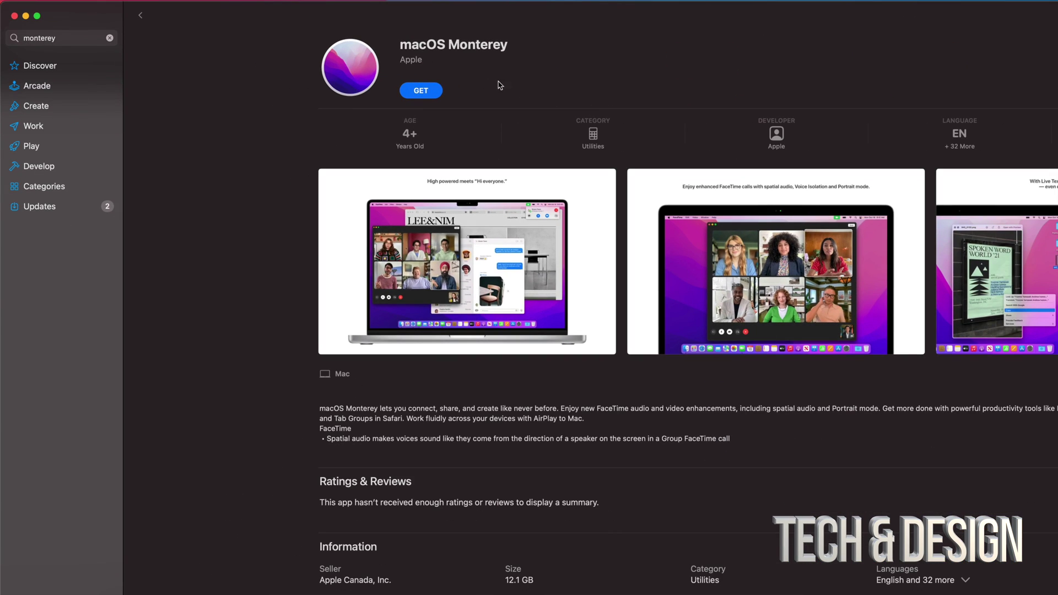
pyautogui.click(413, 95)
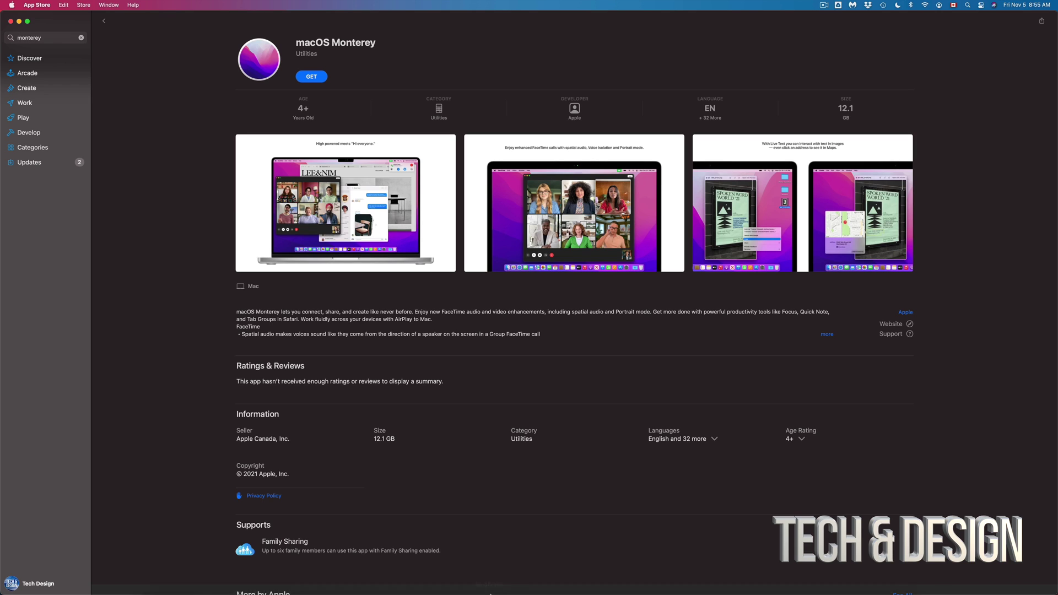
pyautogui.moveTo(655, 590)
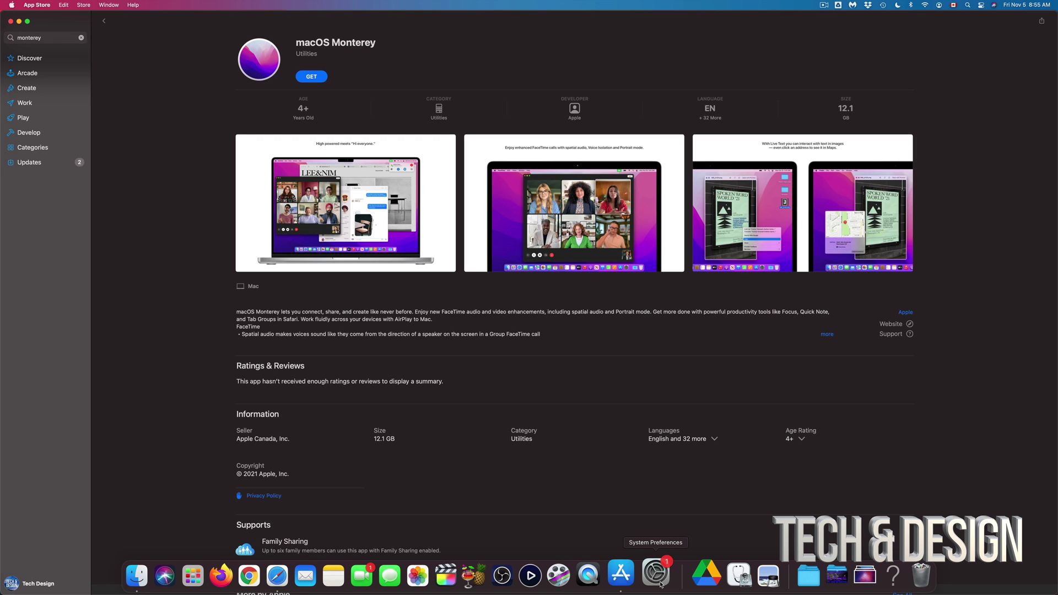
# - Launch System Preferences from the Dock, move it, and reopen it via the Apple menu
pyautogui.click(655, 573)
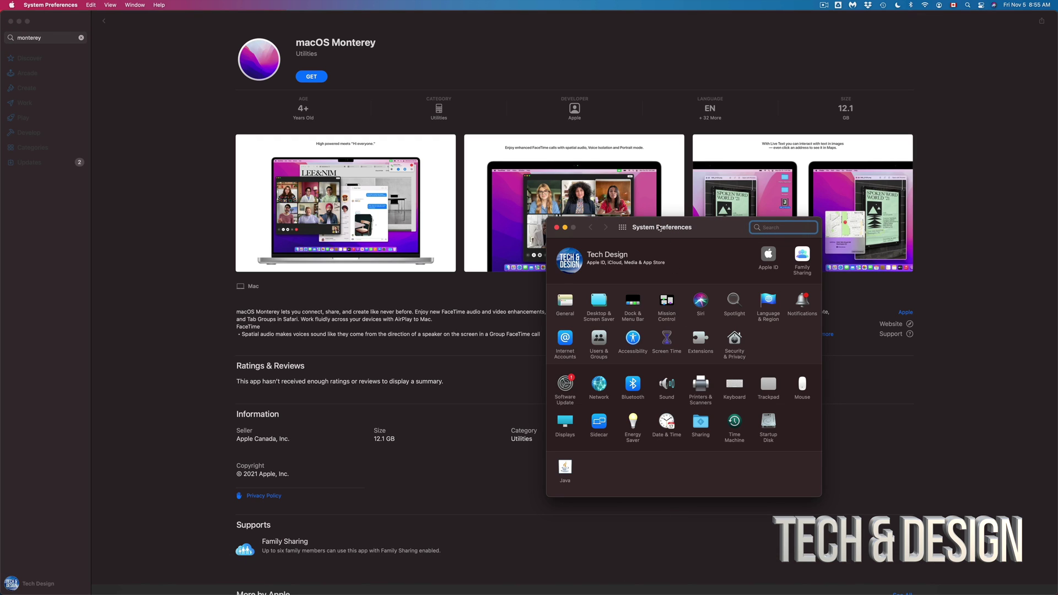
pyautogui.moveTo(659, 229); pyautogui.dragTo(584, 129)
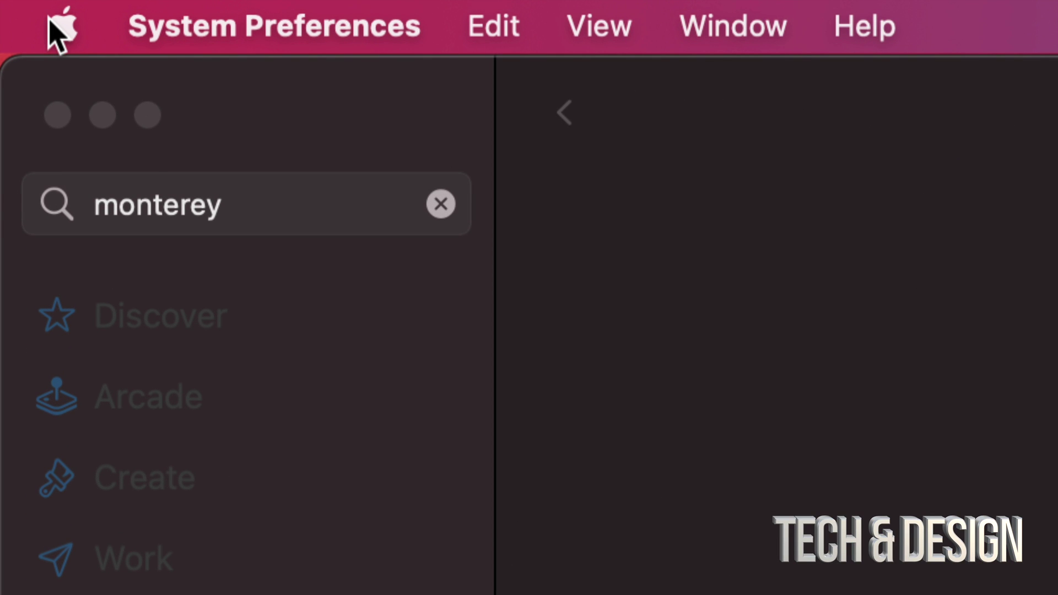
pyautogui.click(59, 31)
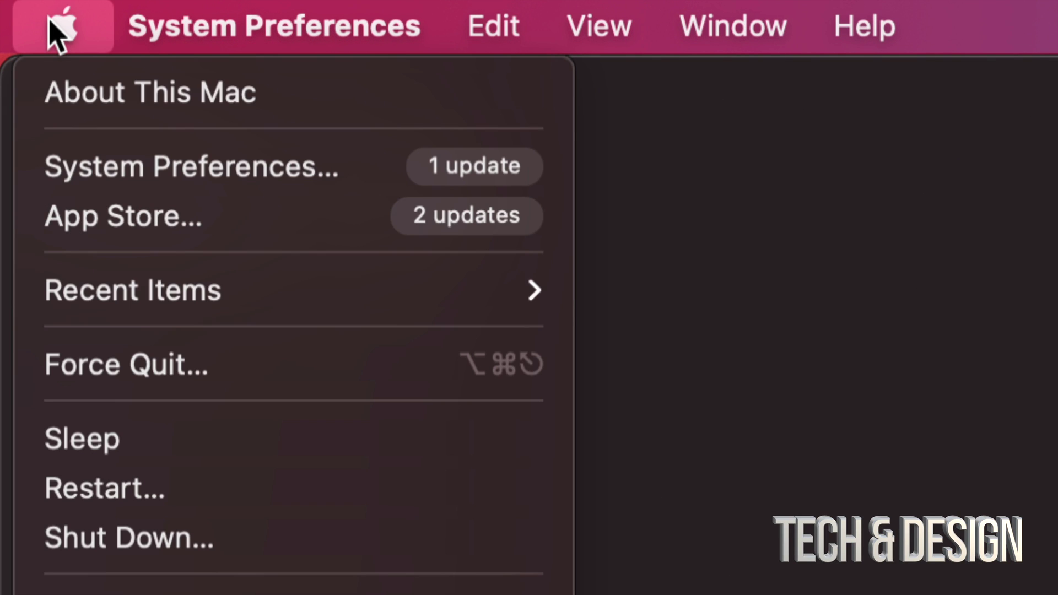
pyautogui.click(175, 172)
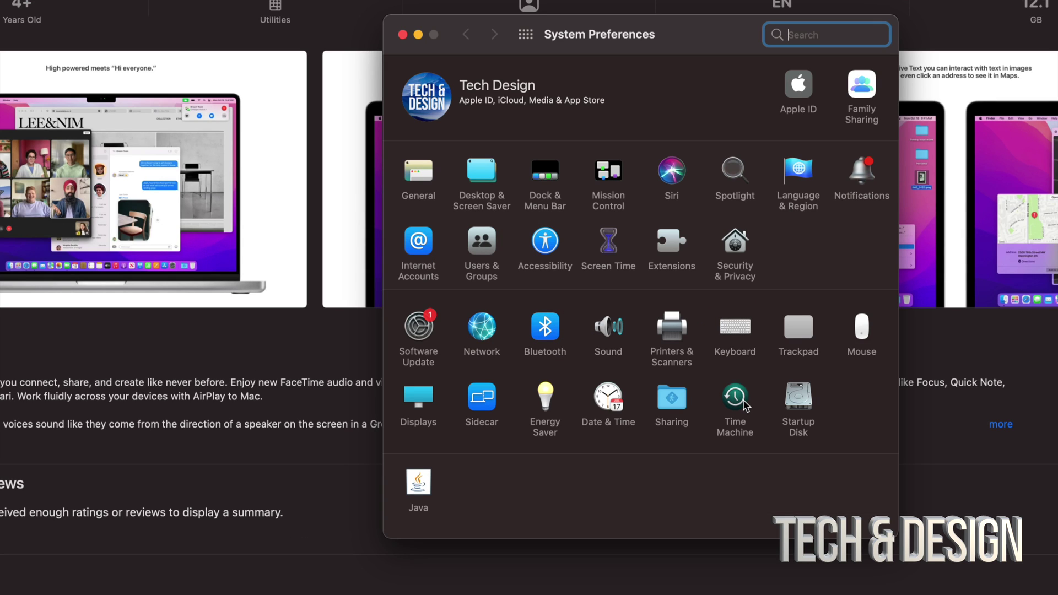
# - Show the Time Machine pane and move its window down and left
pyautogui.click(739, 397)
pyautogui.moveTo(619, 44); pyautogui.dragTo(592, 98)
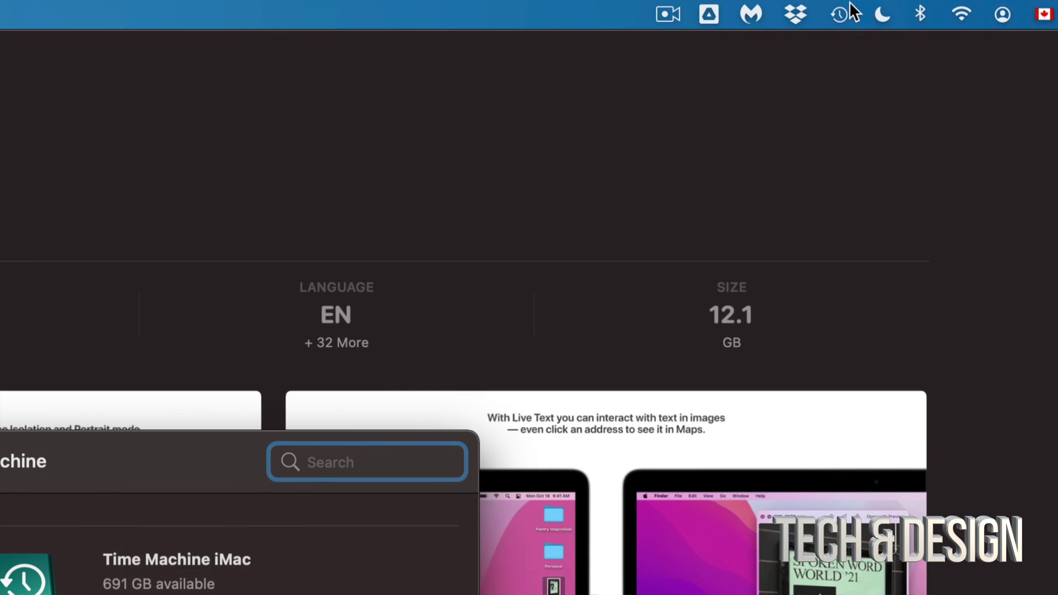
# - Start a Time Machine backup now from the menu bar status menu
pyautogui.click(884, 5)
pyautogui.click(862, 120)
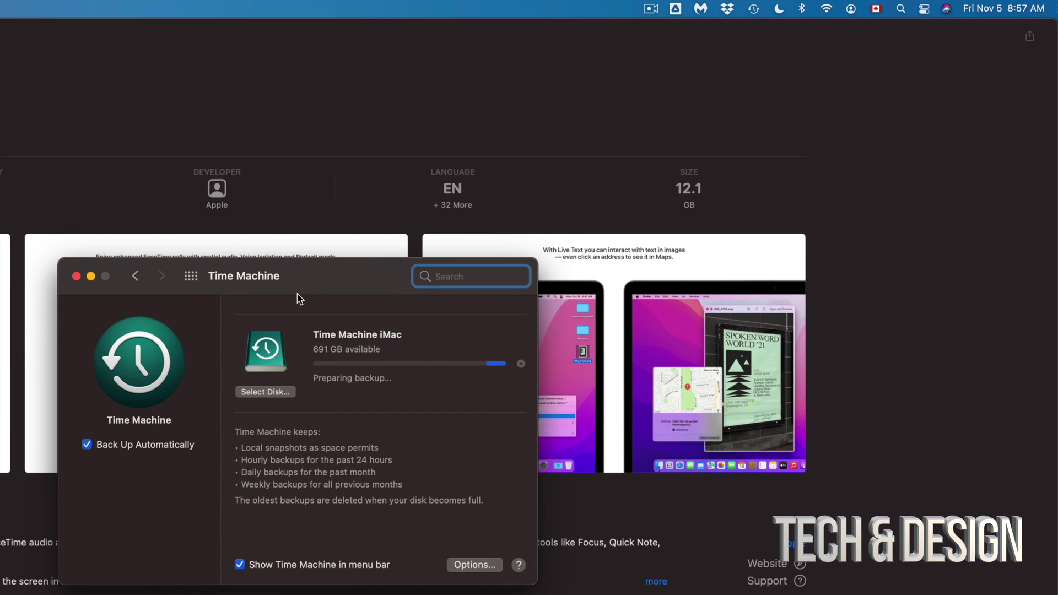
pyautogui.moveTo(294, 280); pyautogui.dragTo(576, 109)
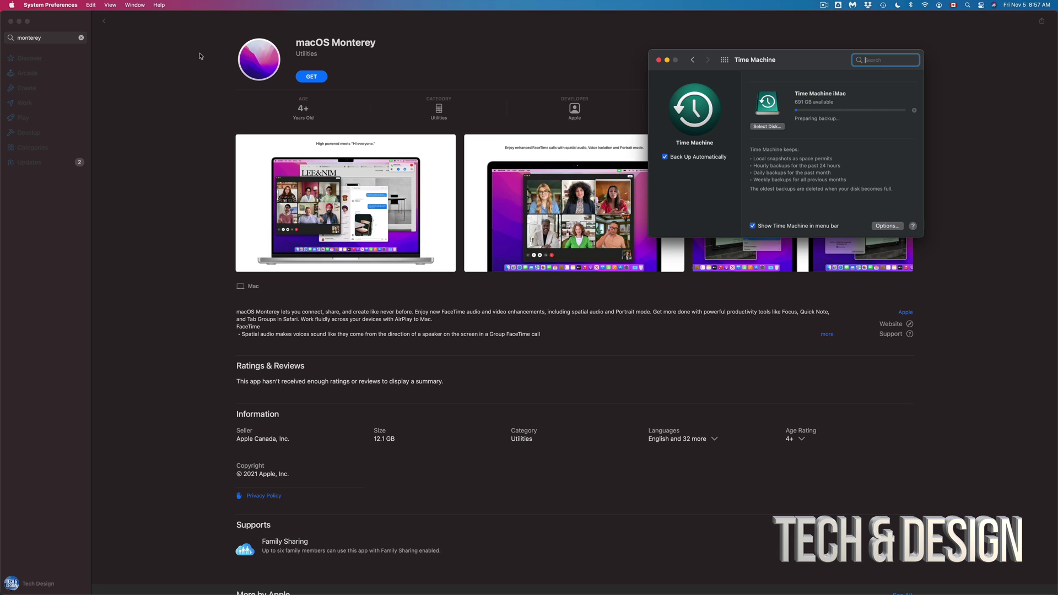
# - Check for updates in System Preferences' Software Update pane while the backup runs
pyautogui.click(202, 54)
pyautogui.click(9, 4)
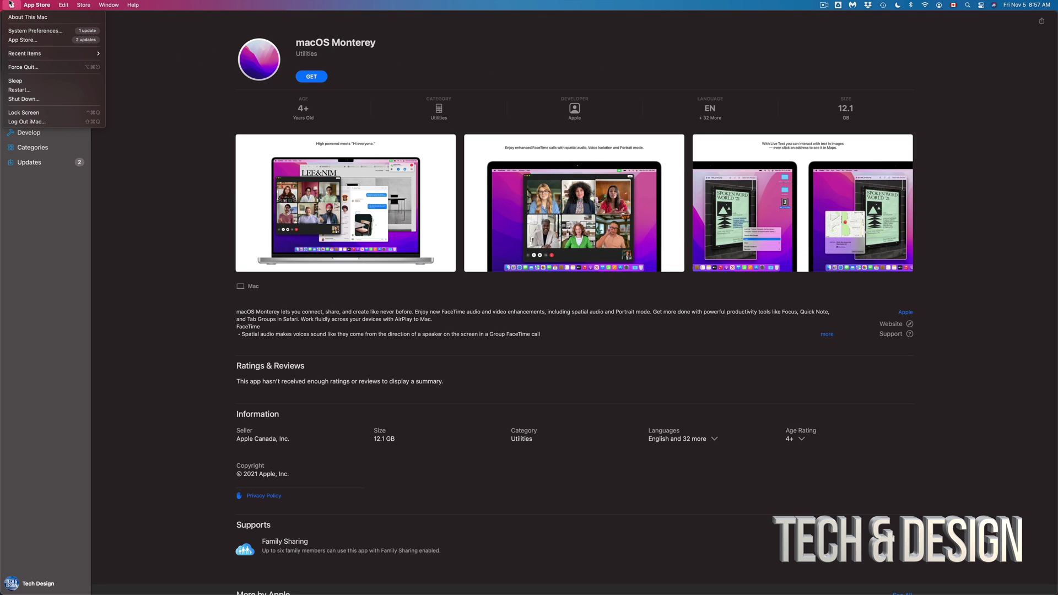
pyautogui.click(36, 31)
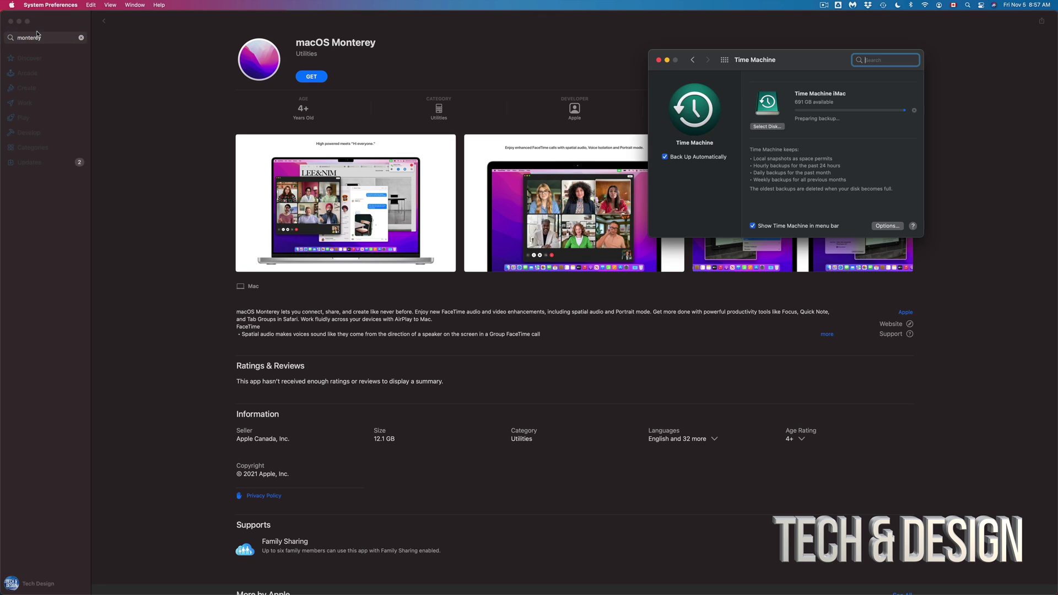
pyautogui.click(725, 61)
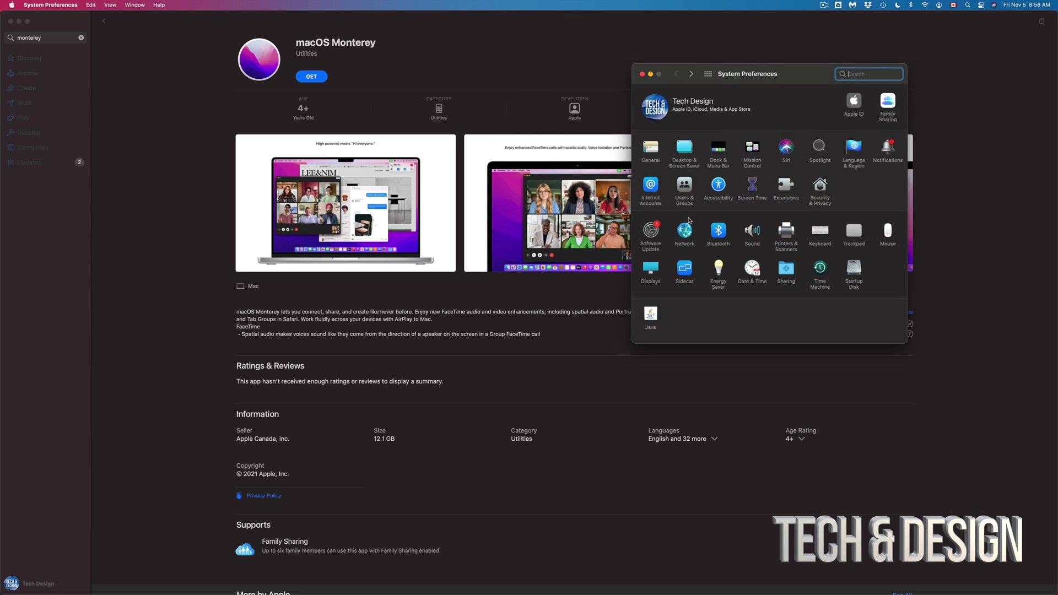
pyautogui.click(651, 234)
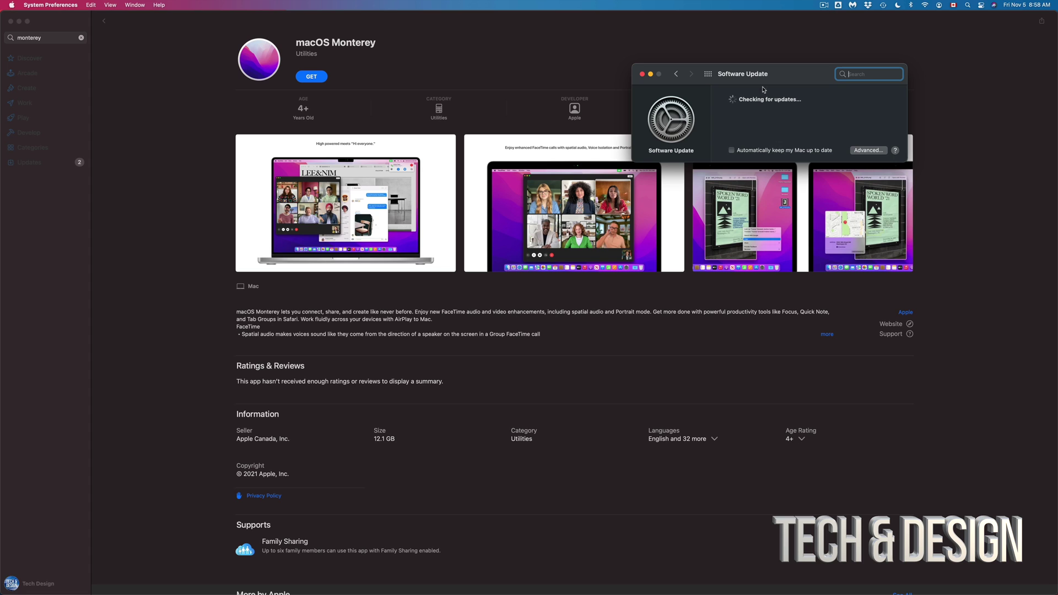
pyautogui.moveTo(760, 77); pyautogui.dragTo(542, 35)
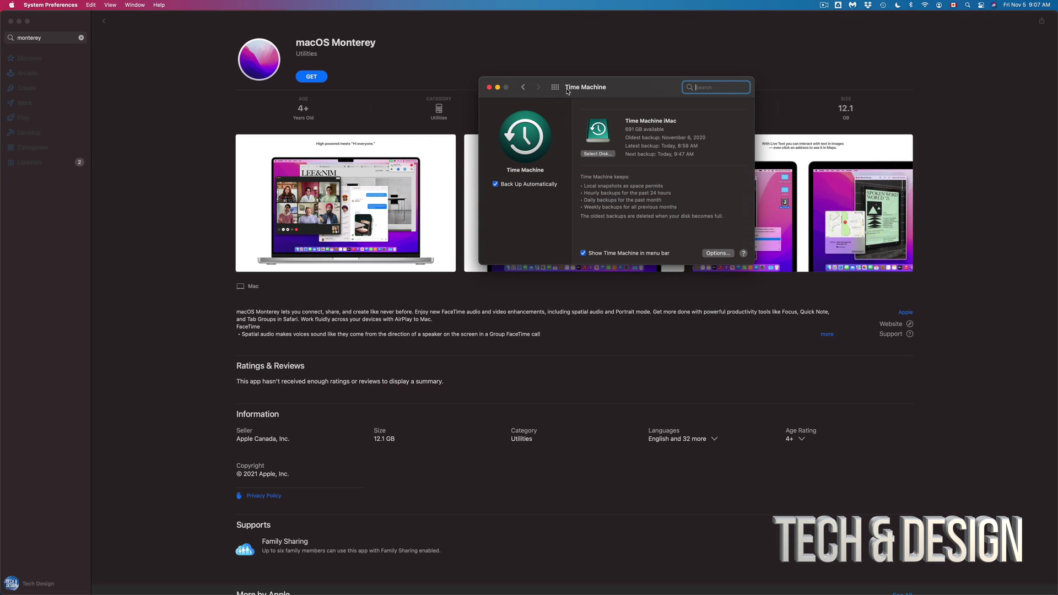
# - Close Time Machine settings and reopen Software Update to find the Monterey upgrade
pyautogui.moveTo(567, 92); pyautogui.dragTo(619, 91)
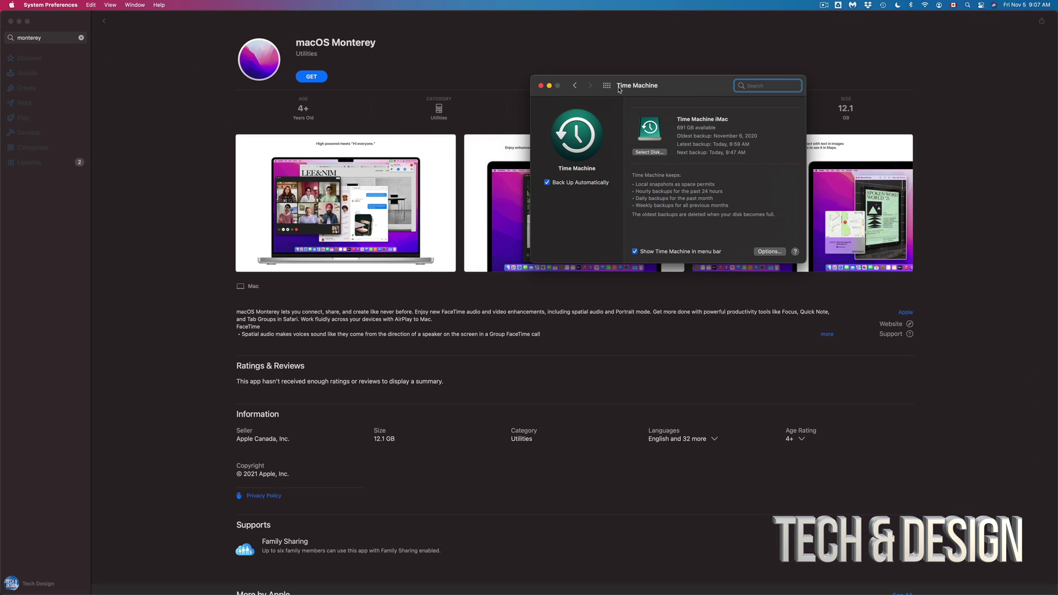
pyautogui.click(541, 86)
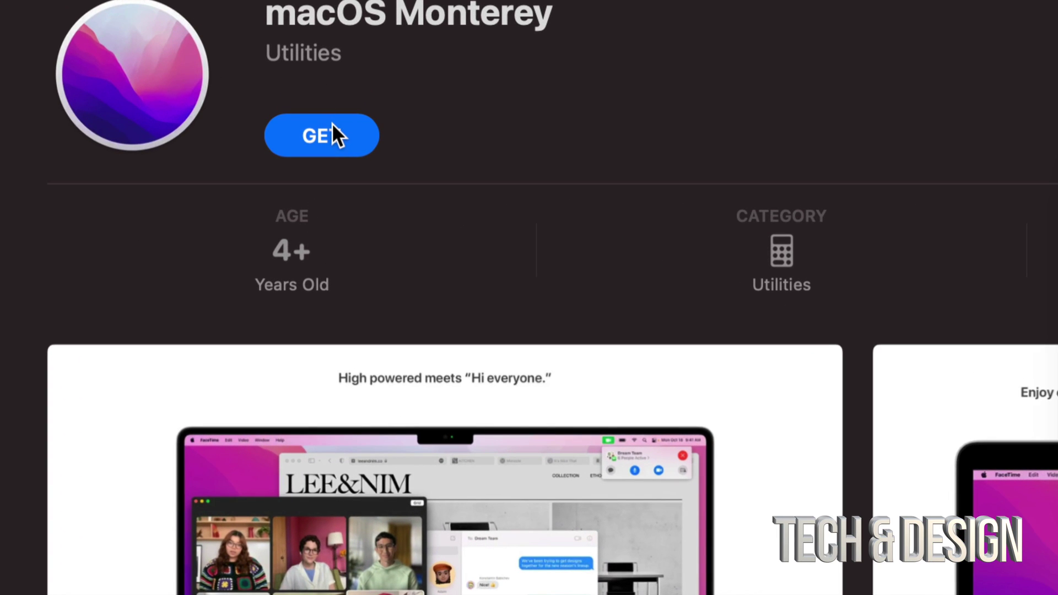
pyautogui.click(333, 124)
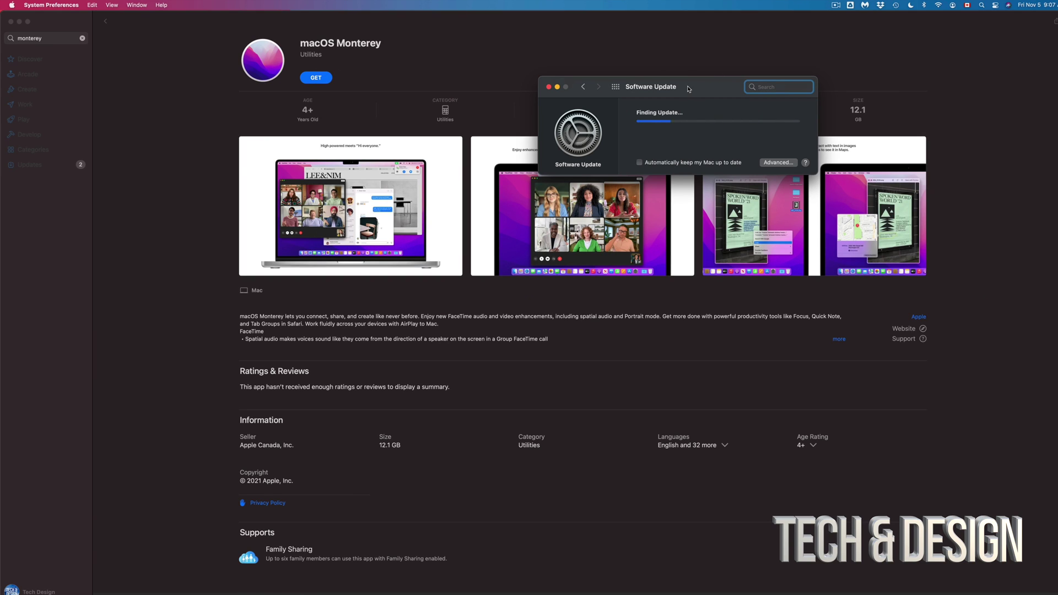
pyautogui.moveTo(690, 88)
pyautogui.mouseDown()
pyautogui.moveTo(607, 66)
pyautogui.moveTo(601, 75)
pyautogui.mouseUp()
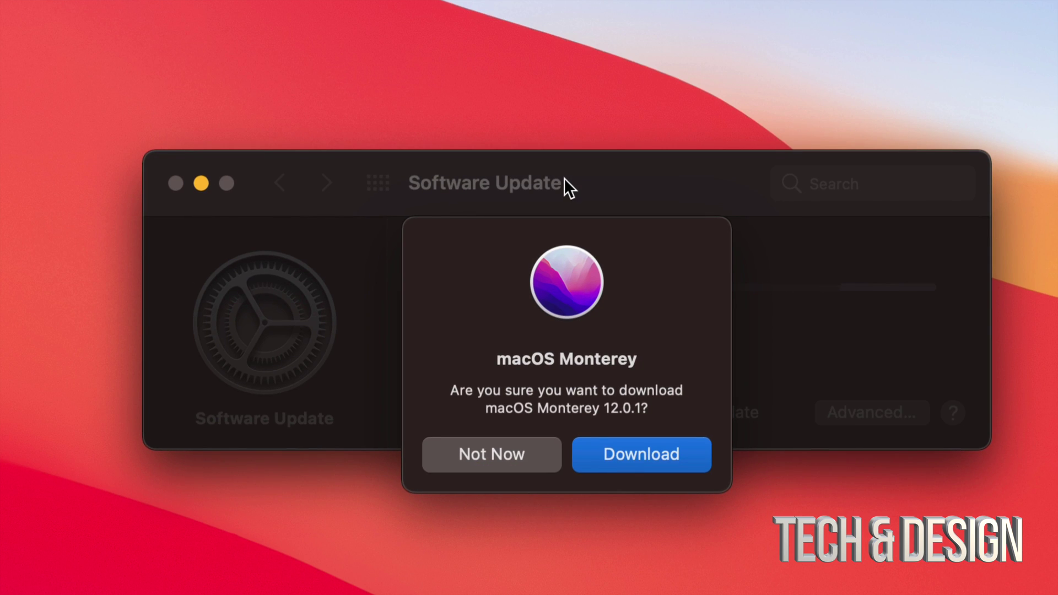
# - Confirm downloading macOS Monterey 12.0.1 and wait for its installer to launch
pyautogui.click(646, 455)
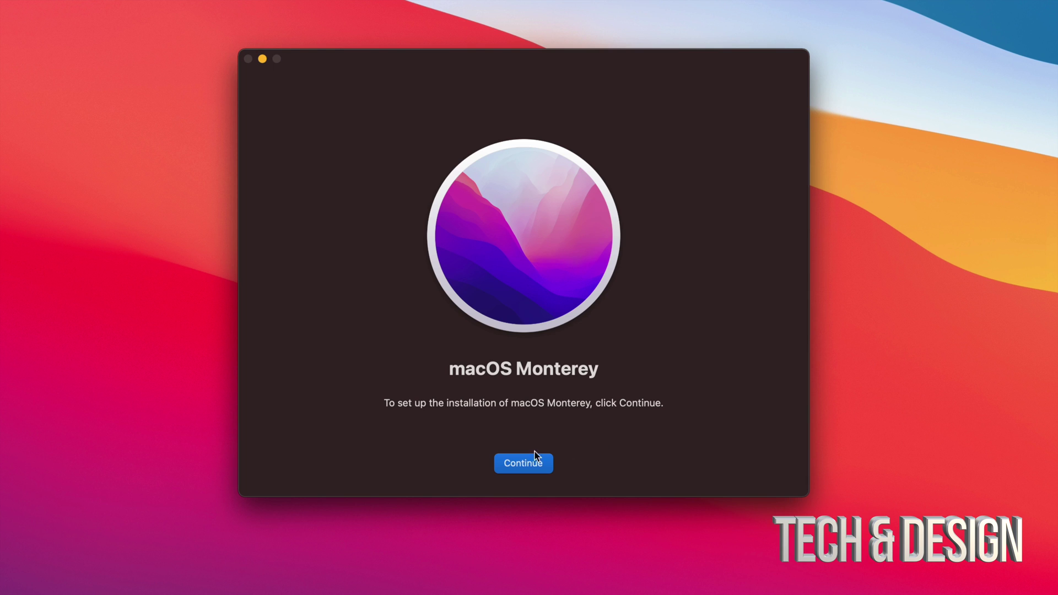
# - Accept the license, install on Macintosh HD, and authorise with the admin password
pyautogui.click(523, 463)
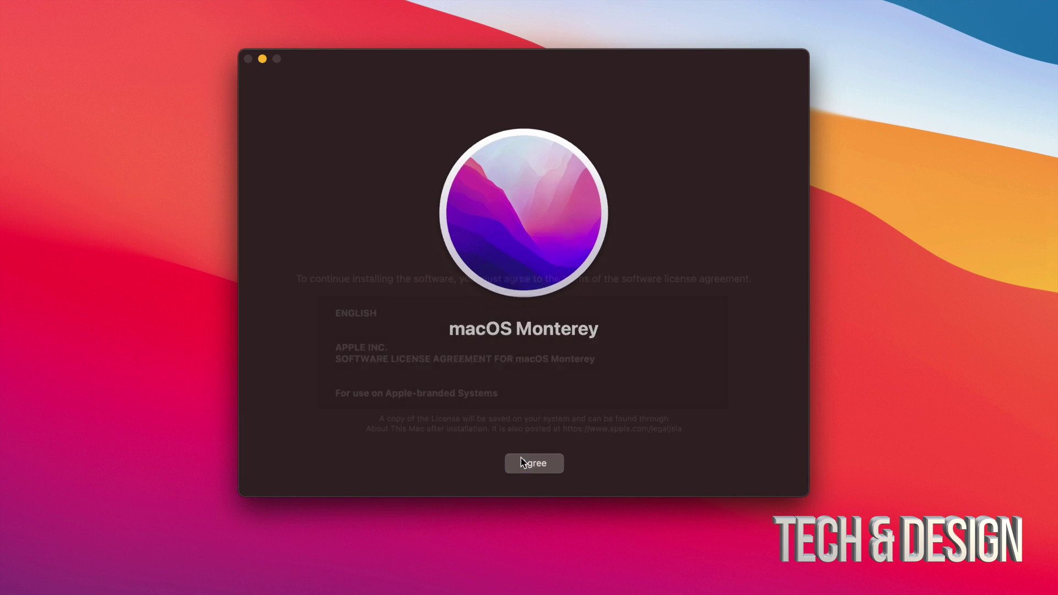
pyautogui.click(555, 464)
pyautogui.click(557, 329)
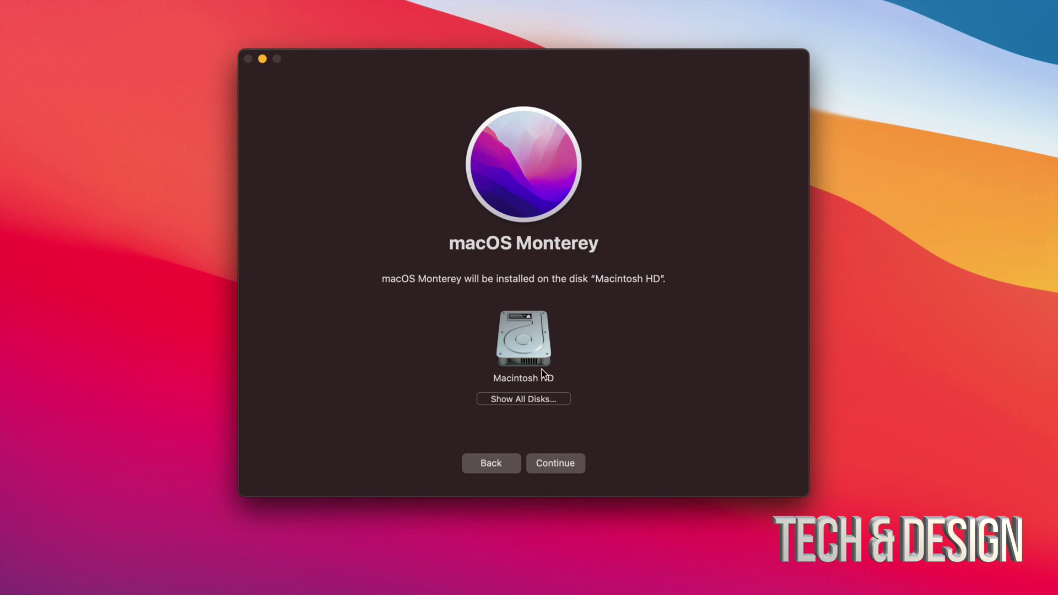
pyautogui.click(557, 460)
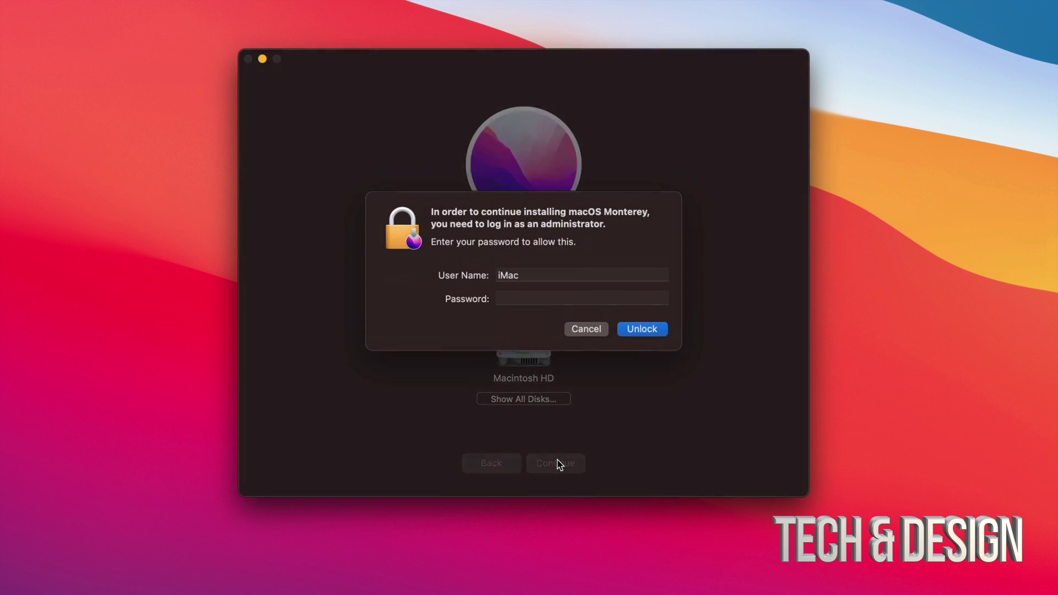
pyautogui.click(644, 329)
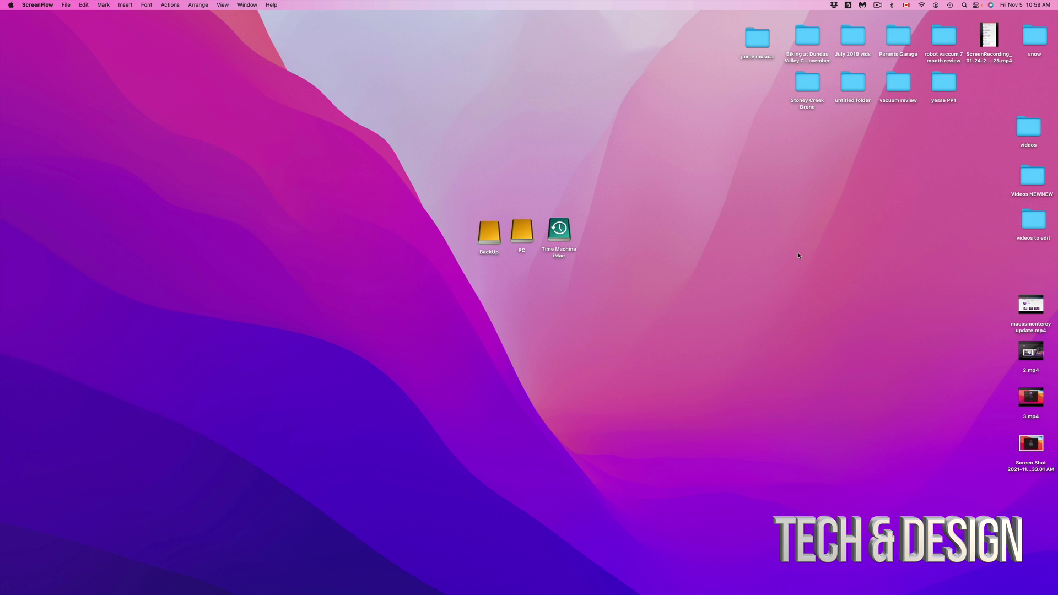
pyautogui.click(781, 248)
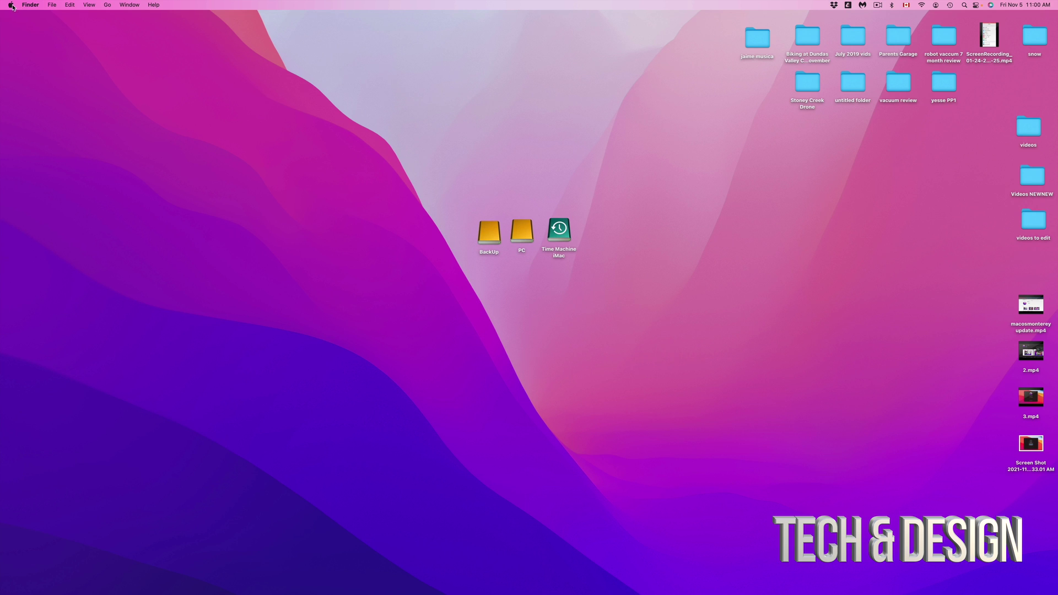
pyautogui.click(33, 31)
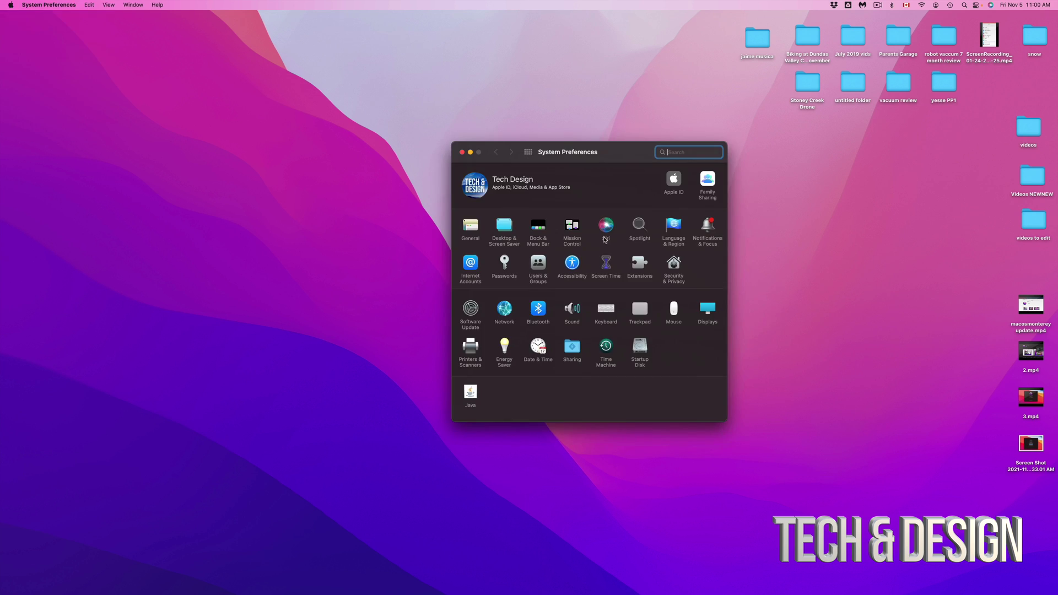